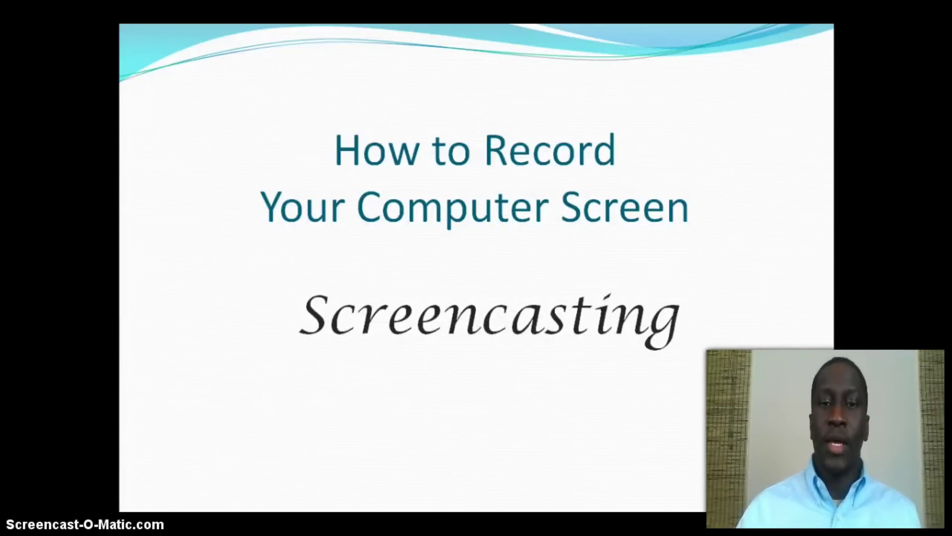
# Advance the slideshow from the title slide to the What You Will Learn slide
pyautogui.press('Right')
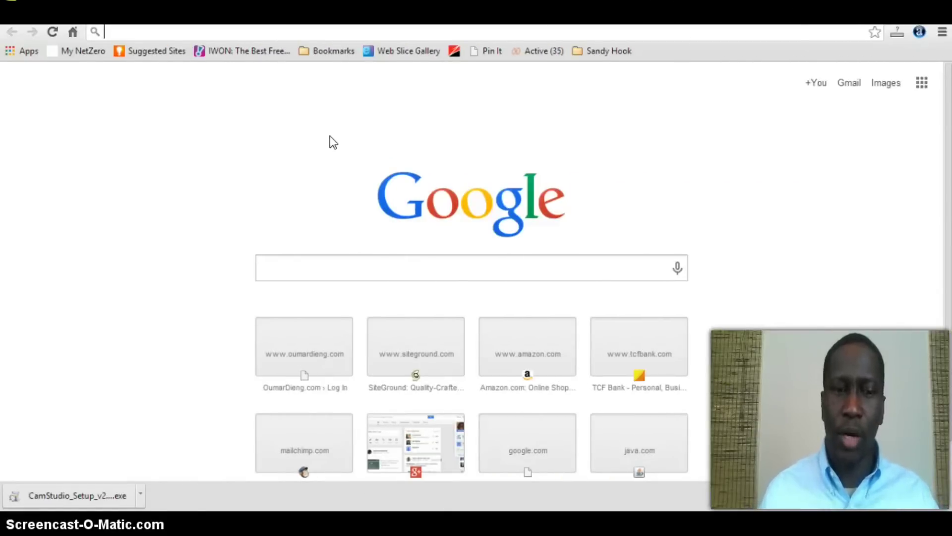
# Load screencast-o-matic.com by typing 'screen' and accepting the suggested address
pyautogui.click(311, 259)
pyautogui.write('scre')
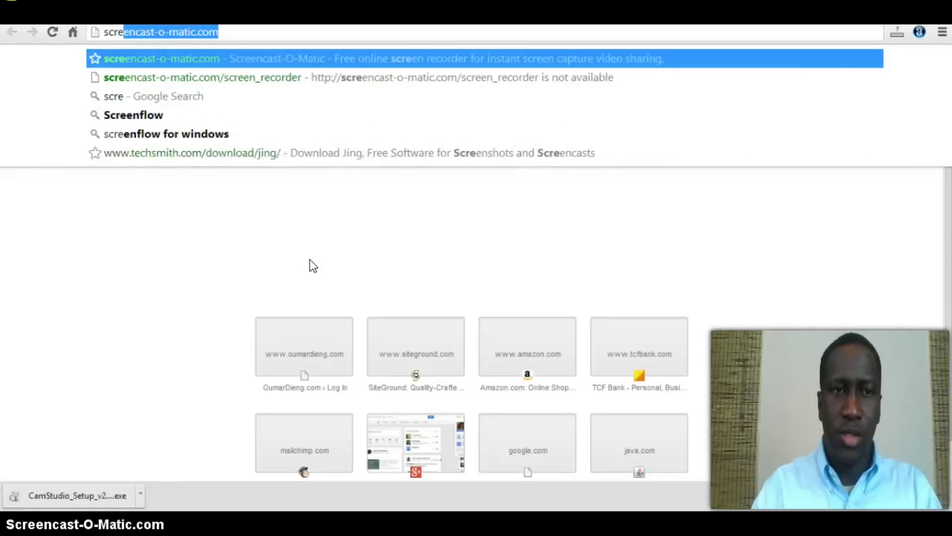
pyautogui.write('en')
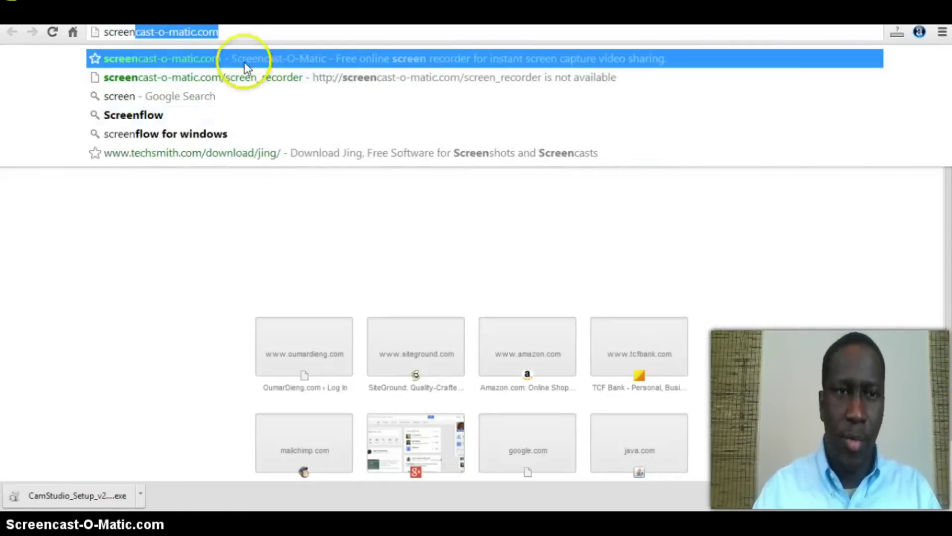
pyautogui.click(233, 31)
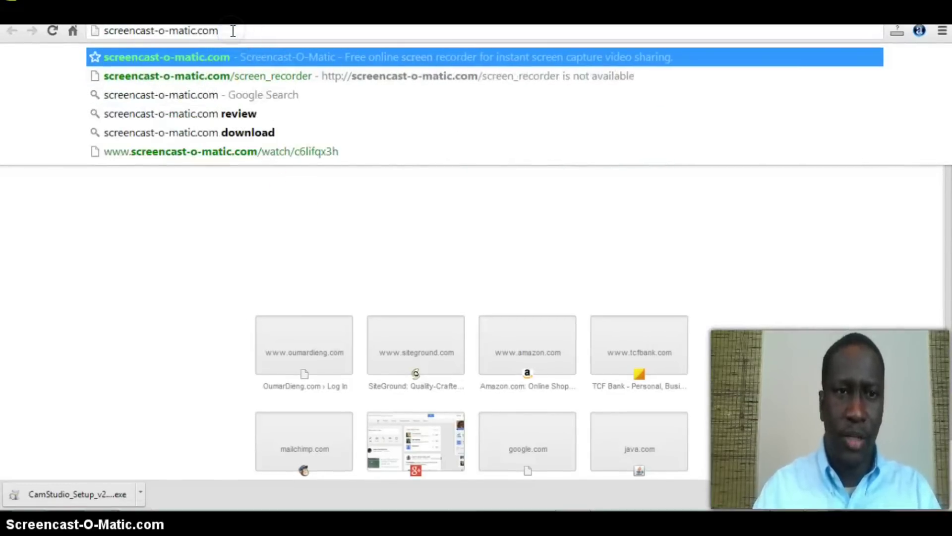
pyautogui.press('Return')
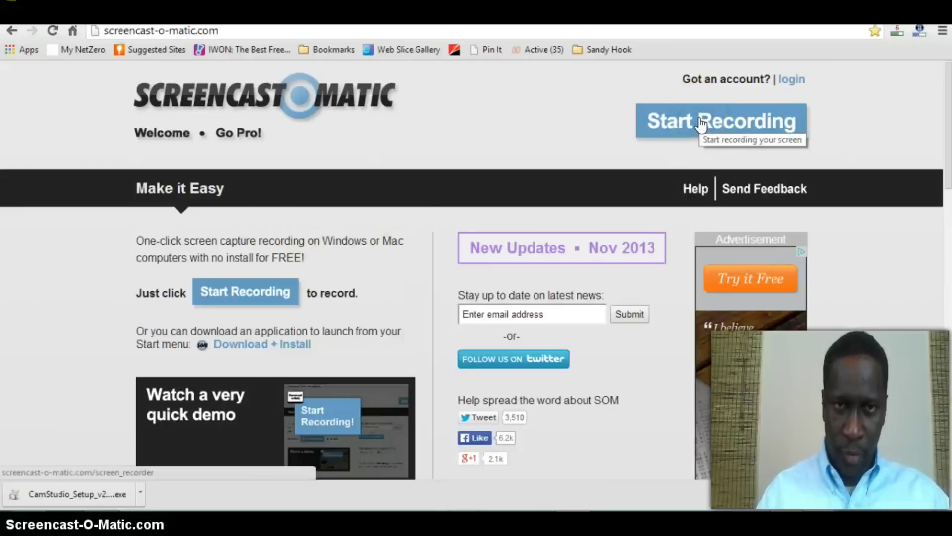
# Open the Download + Install page for the Screencast-O-Matic Windows application
pyautogui.click(622, 151)
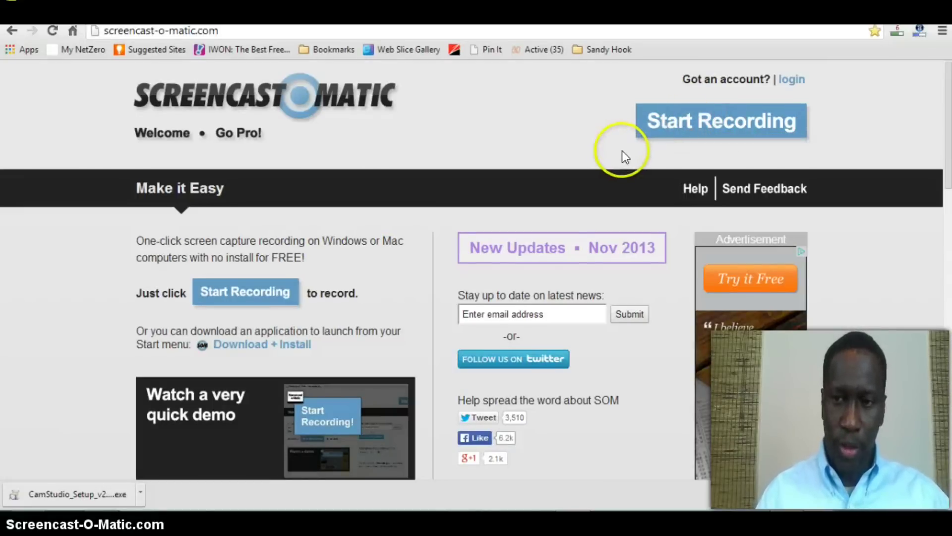
pyautogui.click(176, 349)
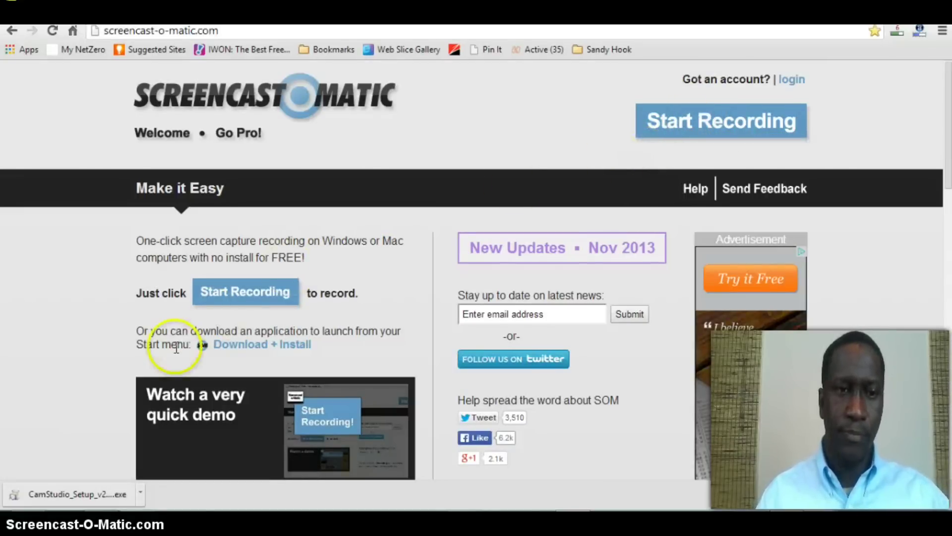
pyautogui.click(79, 276)
pyautogui.click(224, 396)
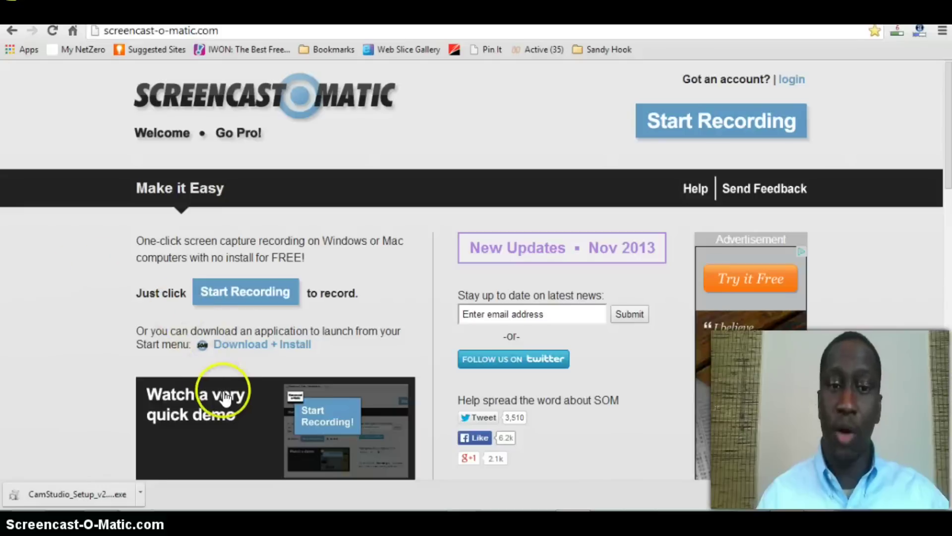
pyautogui.click(240, 345)
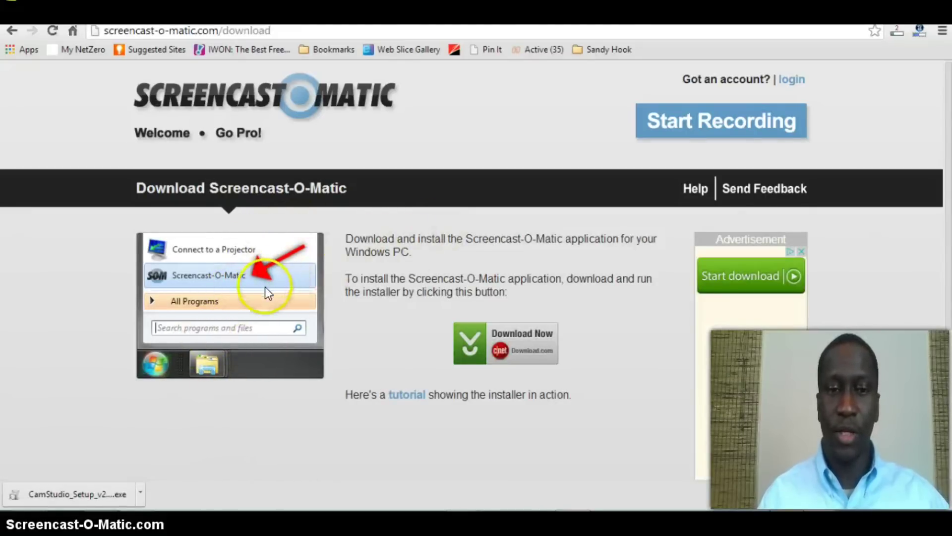
# Leave the download page and bring up Google's home page in a new tab
pyautogui.moveTo(938, 140); pyautogui.dragTo(928, 108)
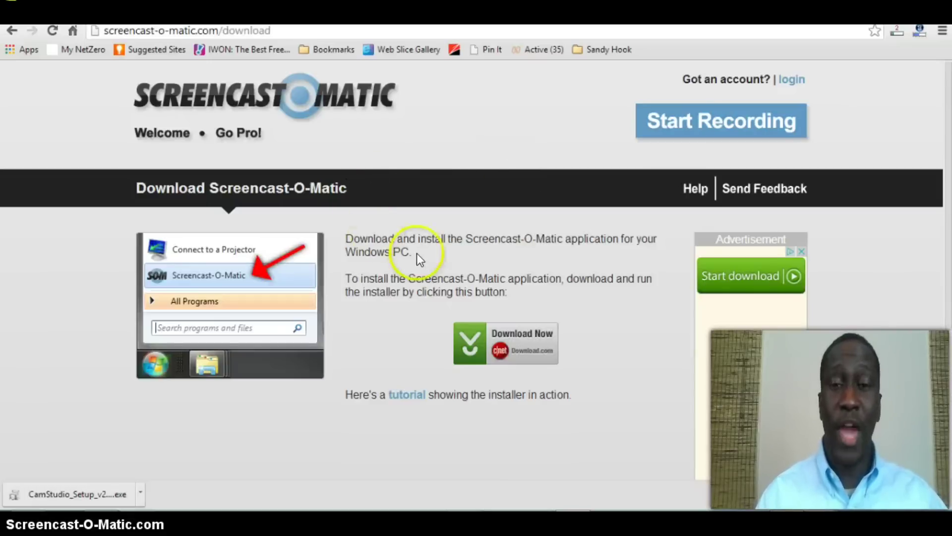
pyautogui.click(425, 198)
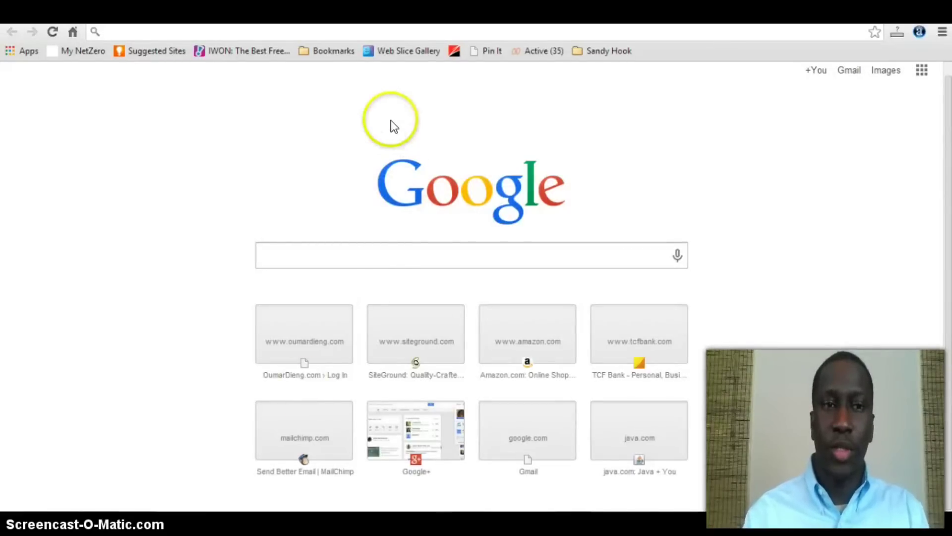
# Search Google for 'Microsoft expression encoder' and open the Download Microsoft Expression Encoder 4 result
pyautogui.click(325, 255)
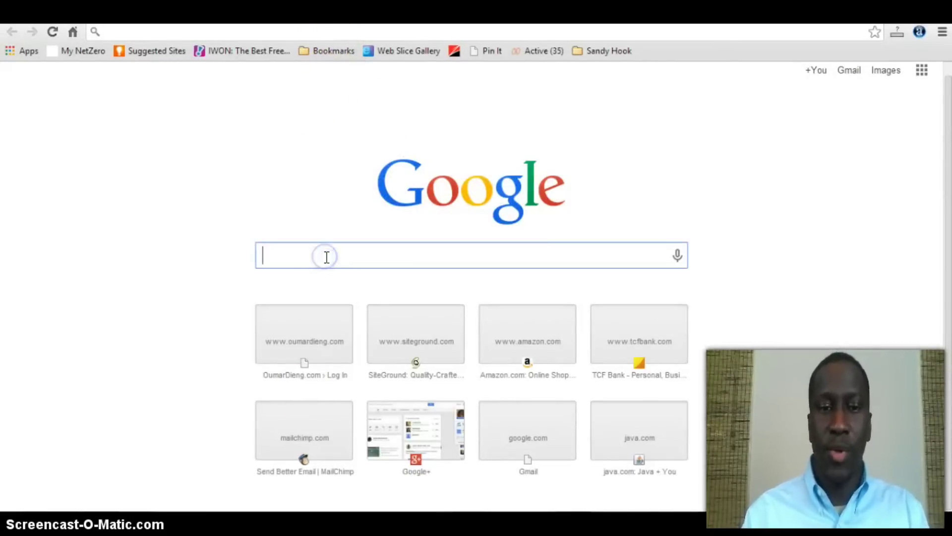
pyautogui.write('Microsoft ')
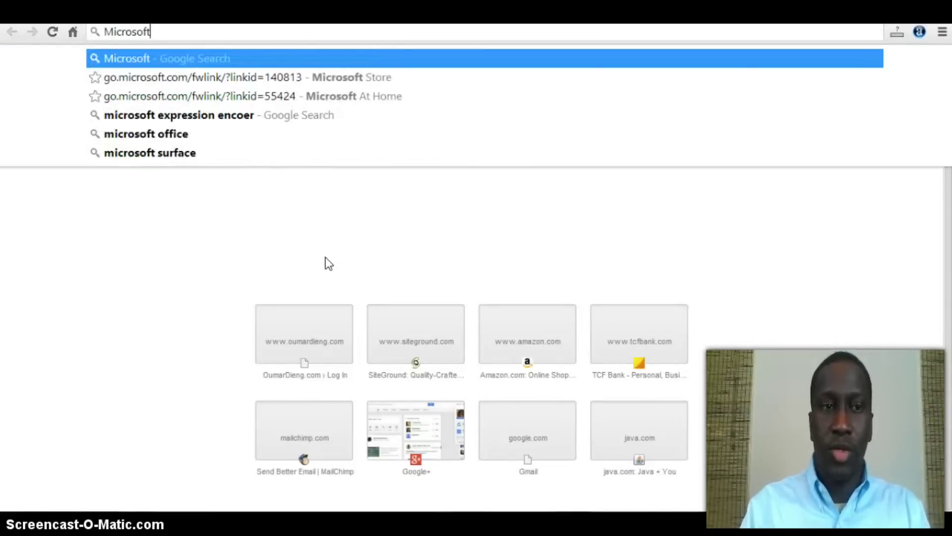
pyautogui.write('express')
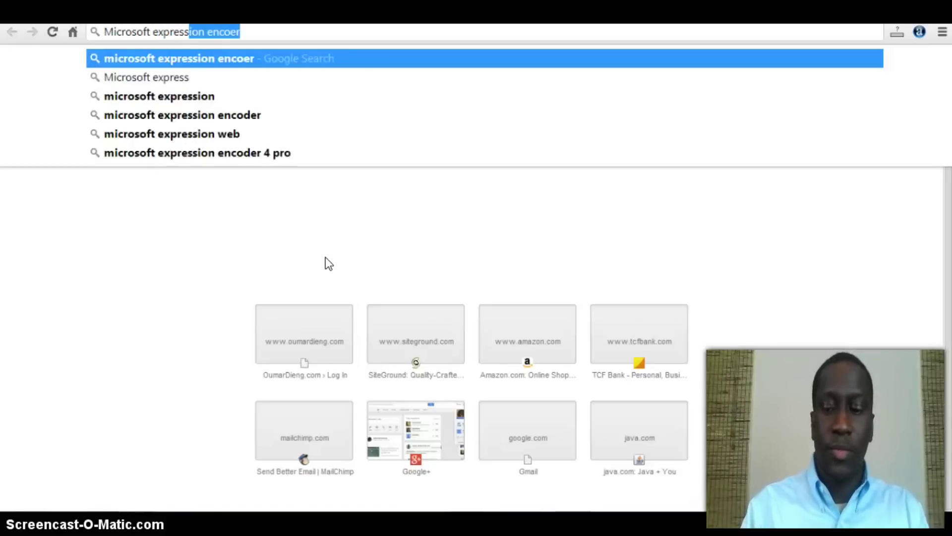
pyautogui.write('ion e')
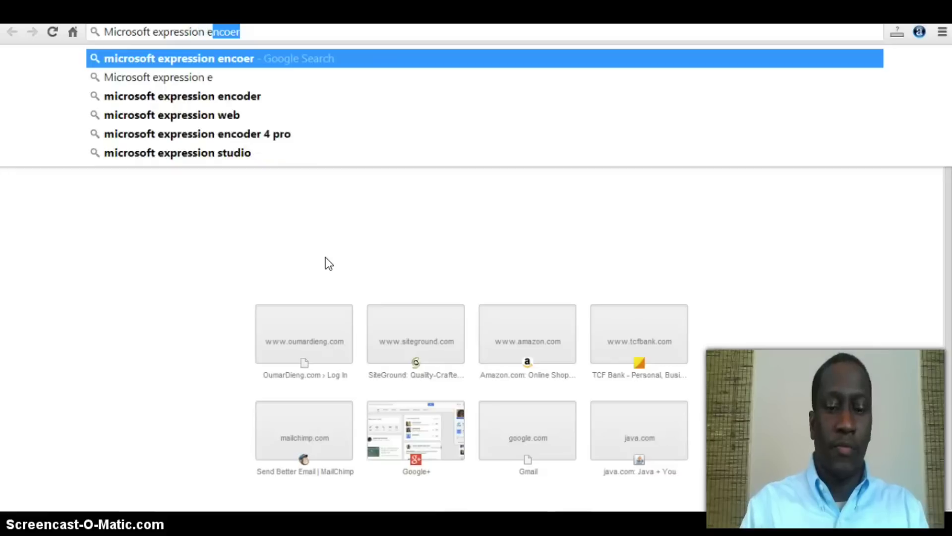
pyautogui.write('ncoder')
pyautogui.press('Return')
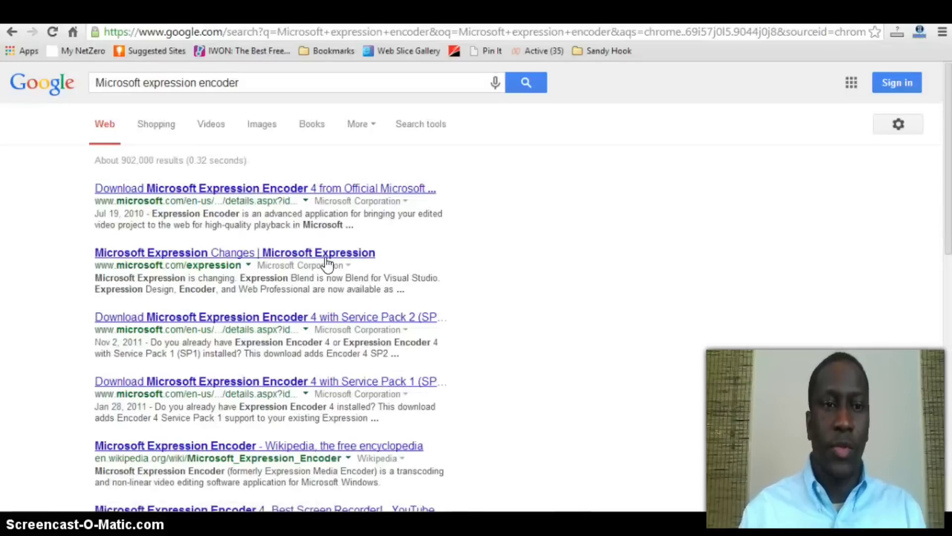
pyautogui.click(114, 209)
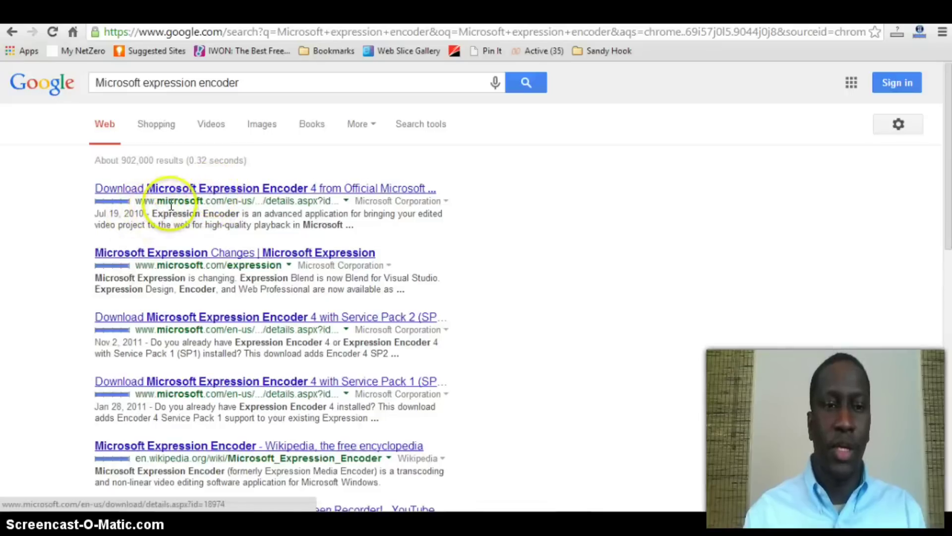
pyautogui.click(182, 189)
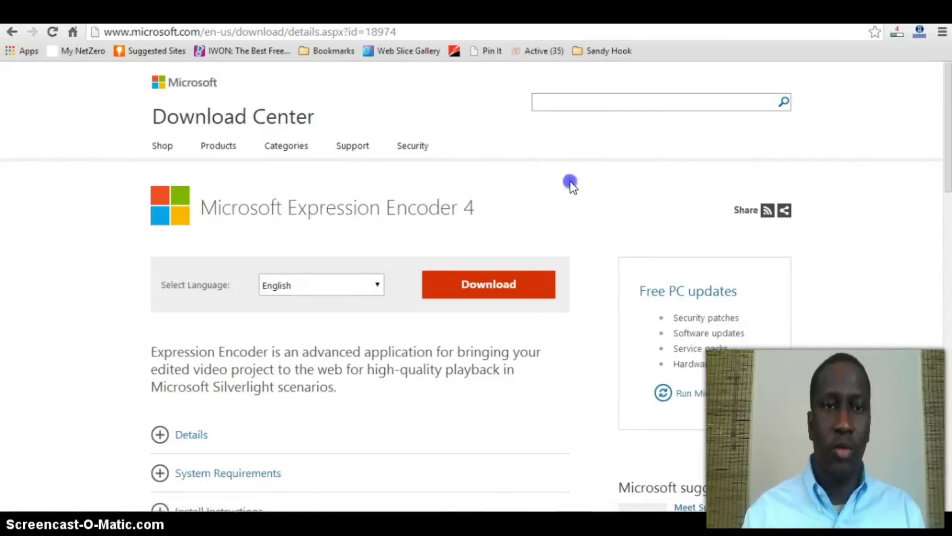
# Highlight the Expression Encoder 4 title and page address, and check the download language stays English
pyautogui.moveTo(570, 184); pyautogui.dragTo(257, 69)
pyautogui.click(241, 31)
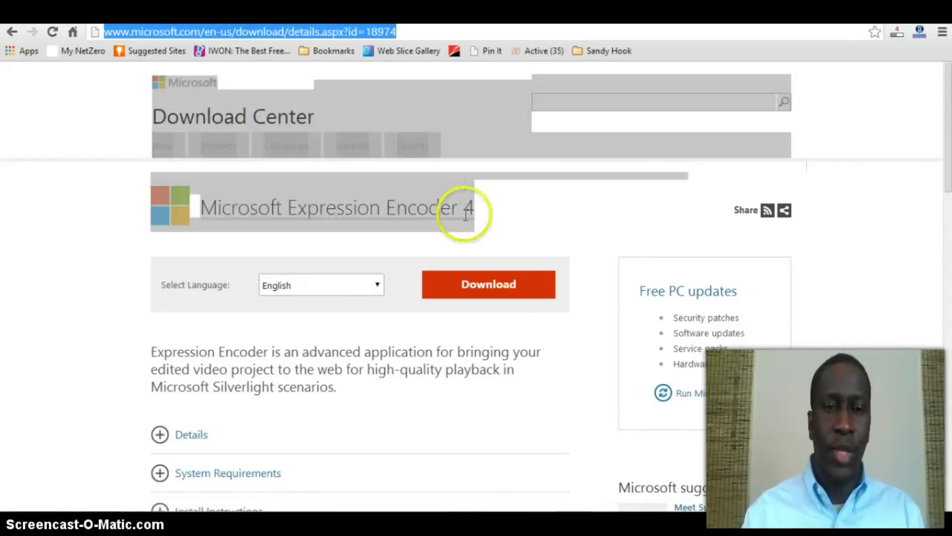
pyautogui.click(600, 272)
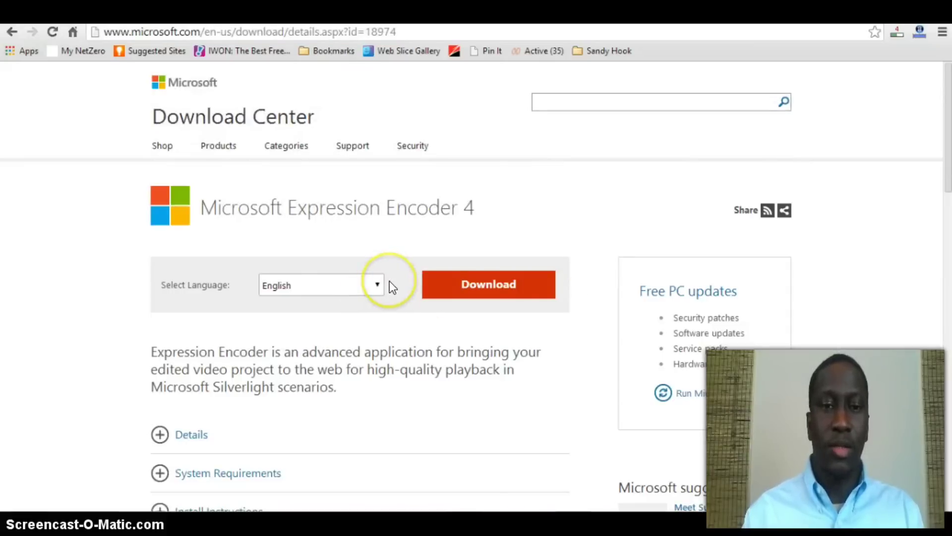
pyautogui.click(380, 284)
pyautogui.click(379, 283)
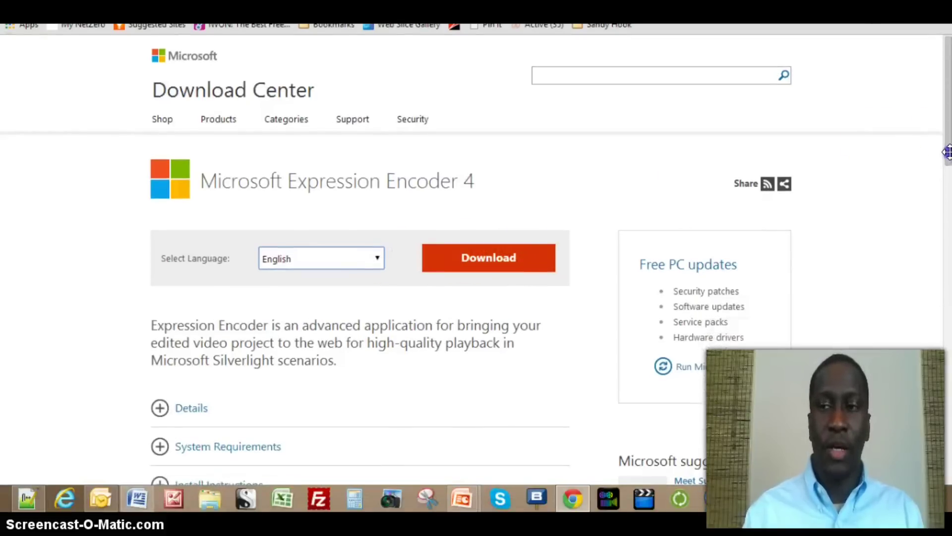
# Expand Expression Encoder 4's System Requirements section and scroll through it
pyautogui.scroll(-2, 942, 144)
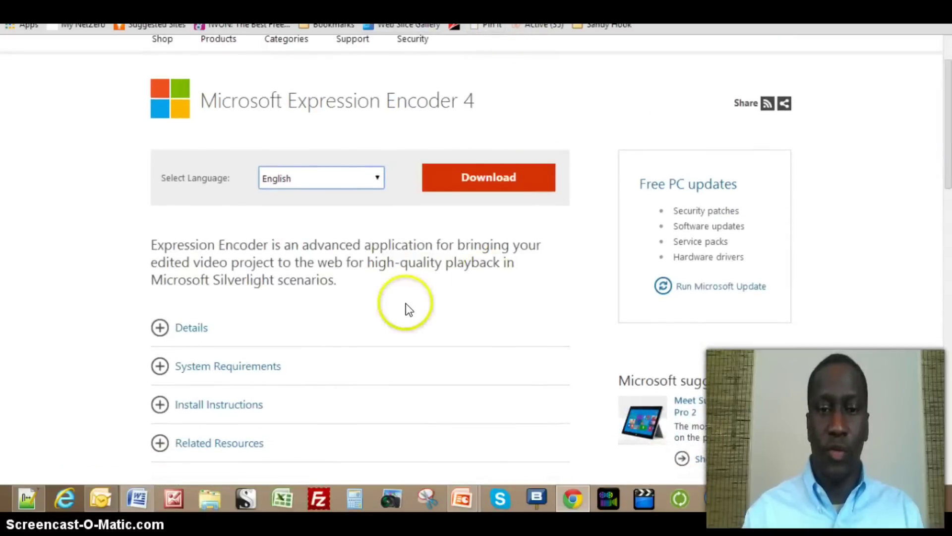
pyautogui.click(214, 369)
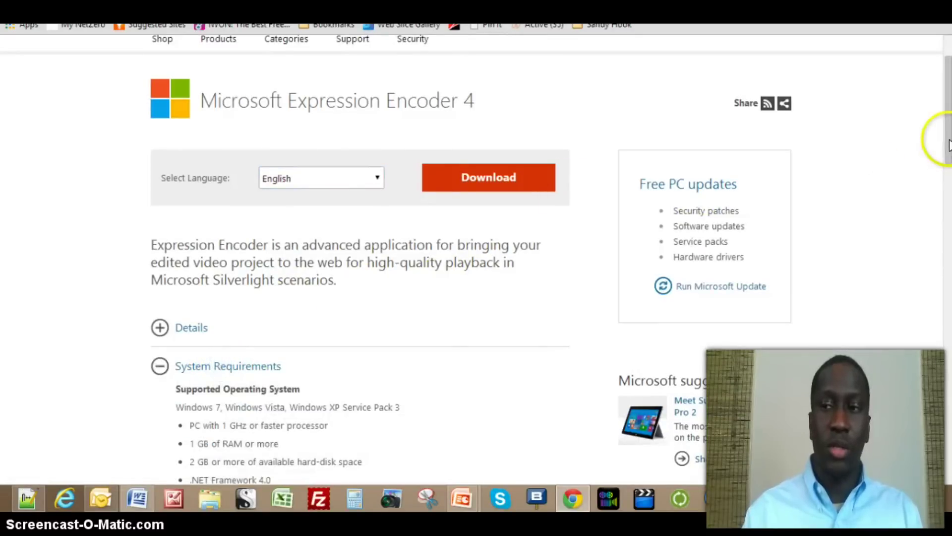
pyautogui.moveTo(947, 139); pyautogui.dragTo(948, 183)
pyautogui.scroll(-1, 550, 258)
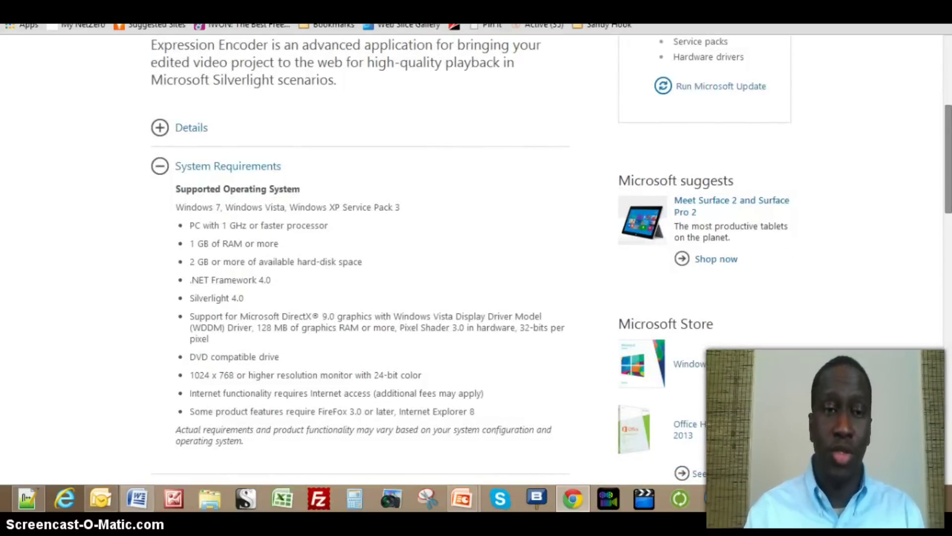
pyautogui.scroll(-2, 646, 260)
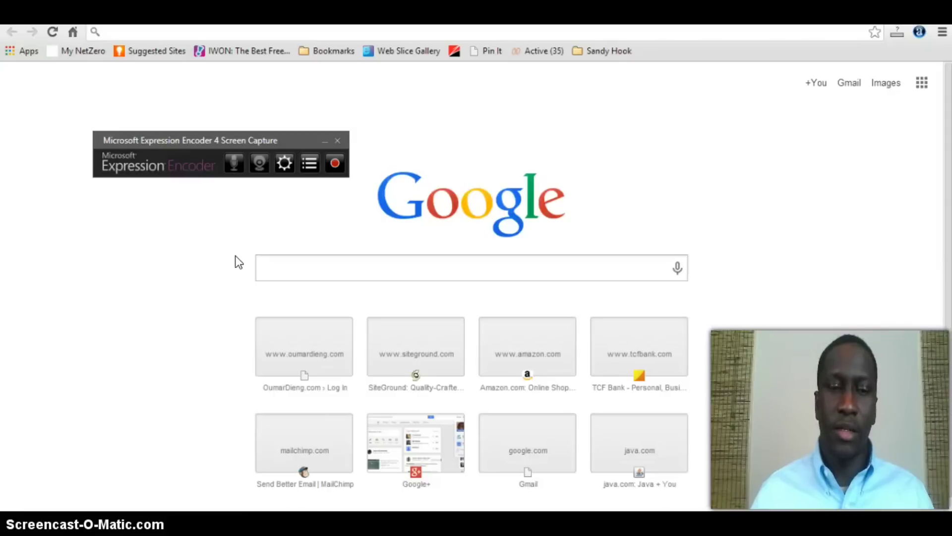
pyautogui.click(159, 121)
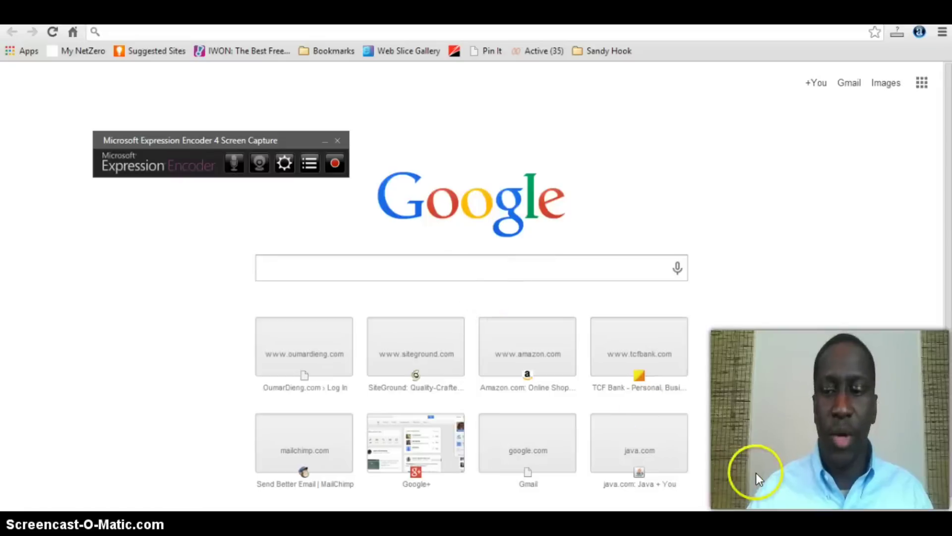
pyautogui.moveTo(950, 533)
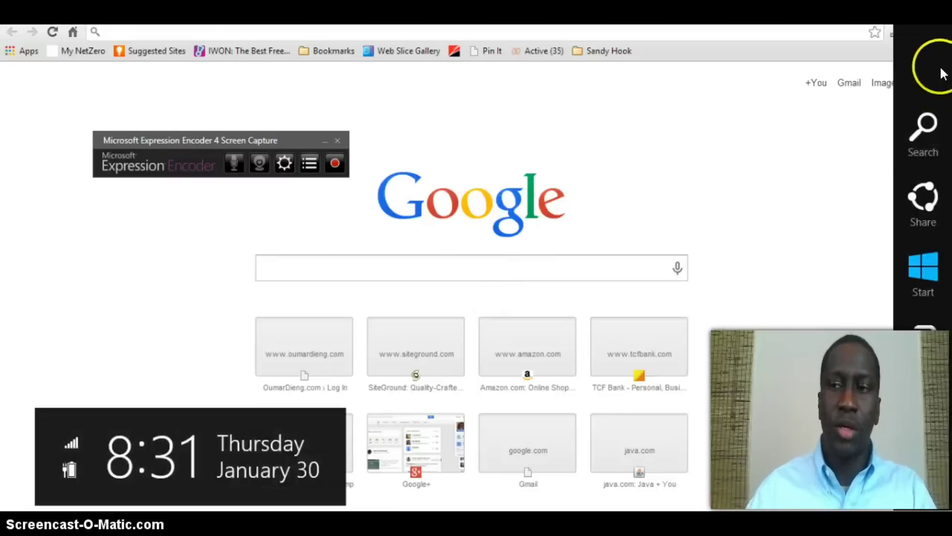
pyautogui.click(923, 124)
pyautogui.write('e')
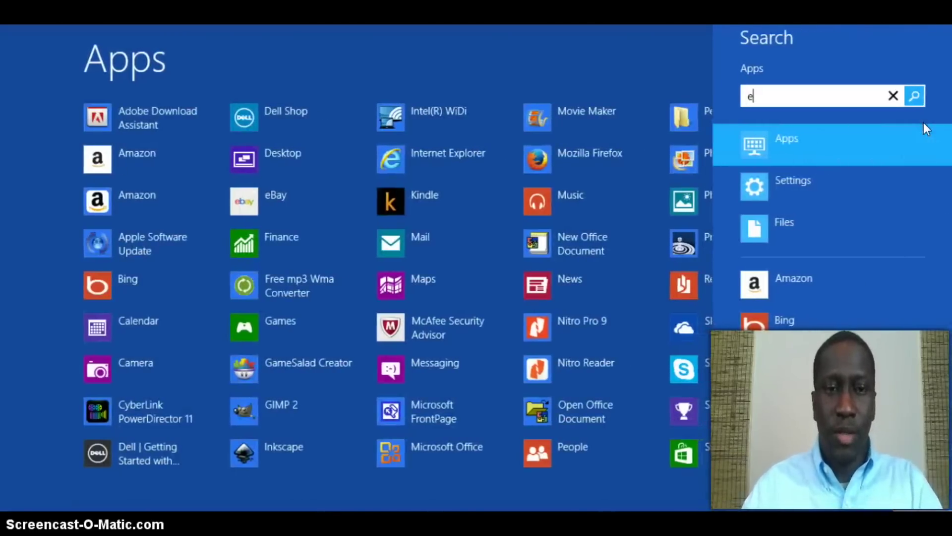
pyautogui.write('ncoder')
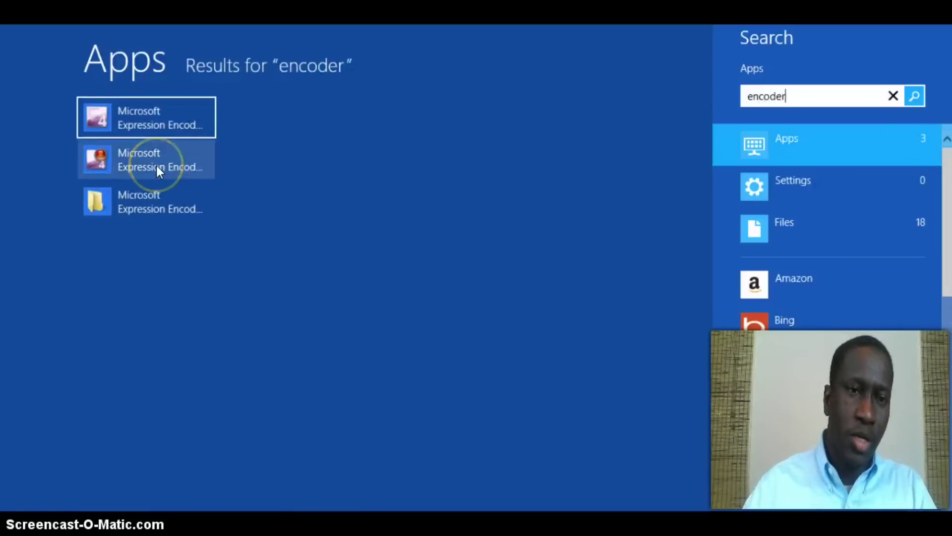
pyautogui.hotkey('ctrl', 'a')
pyautogui.press('BackSpace')
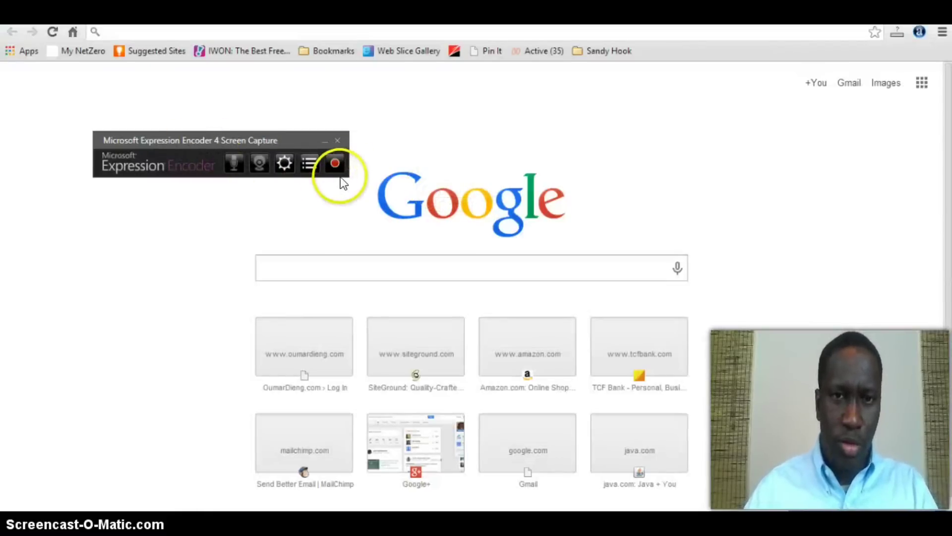
# Start a new capture and move the 1364 × 732 Custom region panel above the search box
pyautogui.click(336, 162)
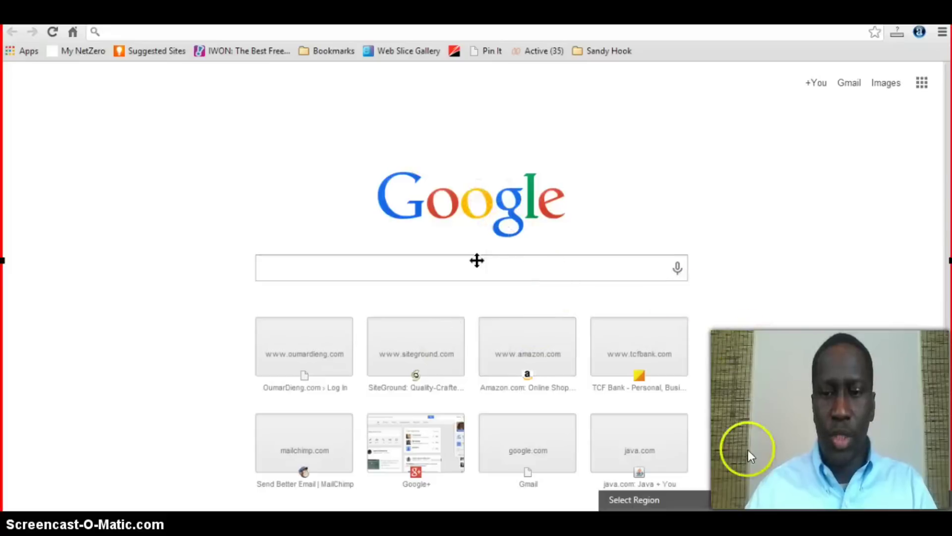
pyautogui.moveTo(736, 498); pyautogui.dragTo(396, 187)
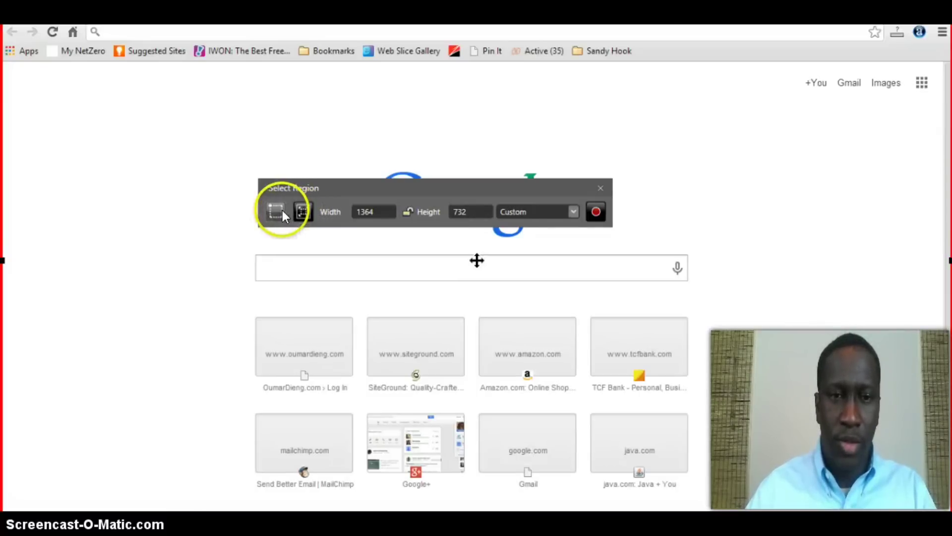
# Drag a custom capture area from the page's top-left, narrowing it to 815 × 304
pyautogui.click(276, 213)
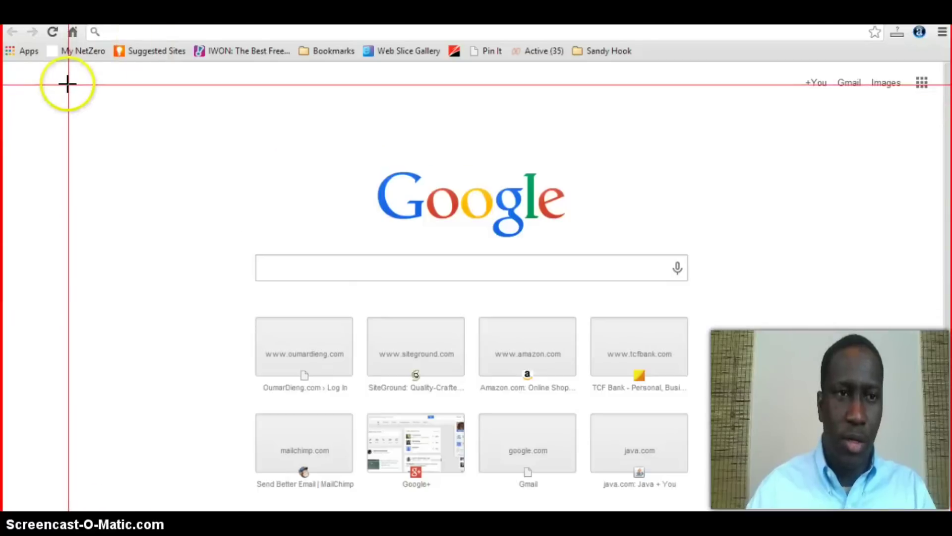
pyautogui.moveTo(88, 87); pyautogui.dragTo(660, 304)
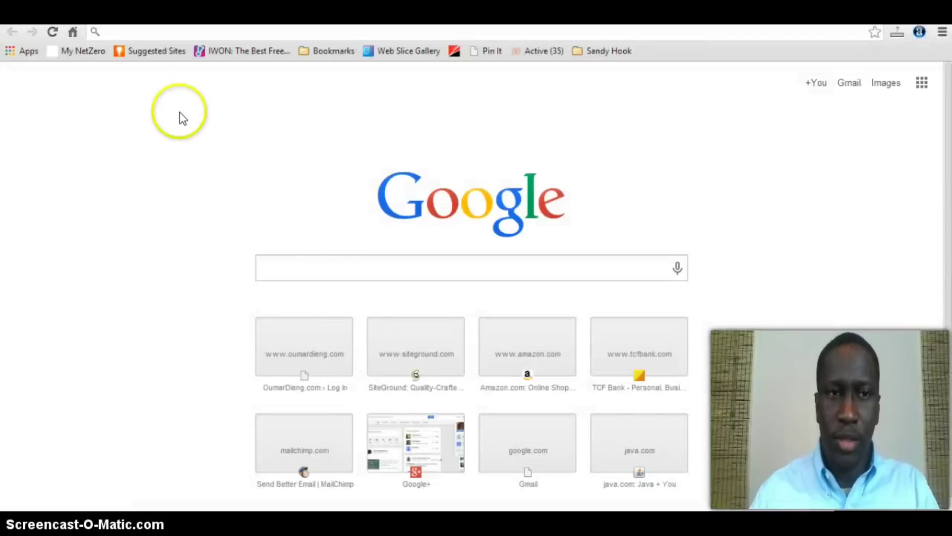
# Type 'camstudio' in the Google search box and load the suggested camstudio.org website
pyautogui.click(171, 32)
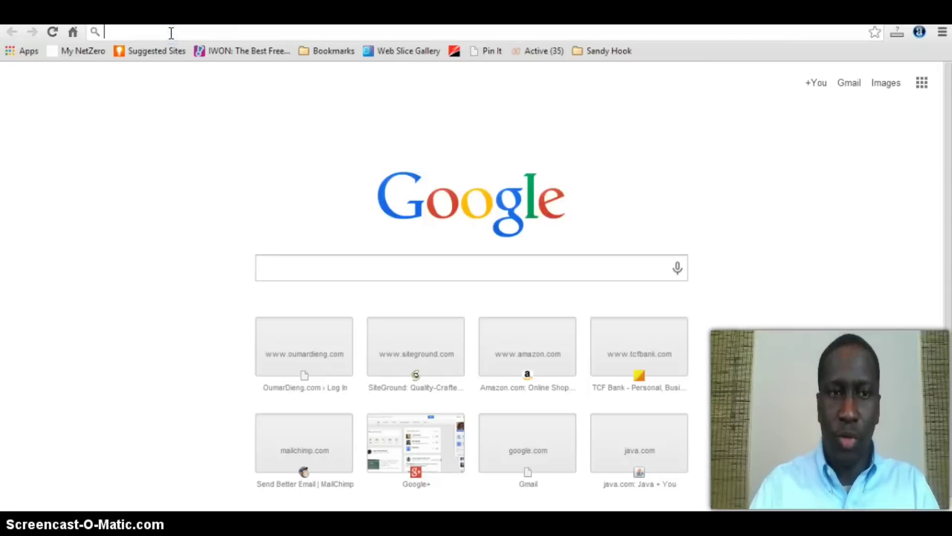
pyautogui.click(286, 266)
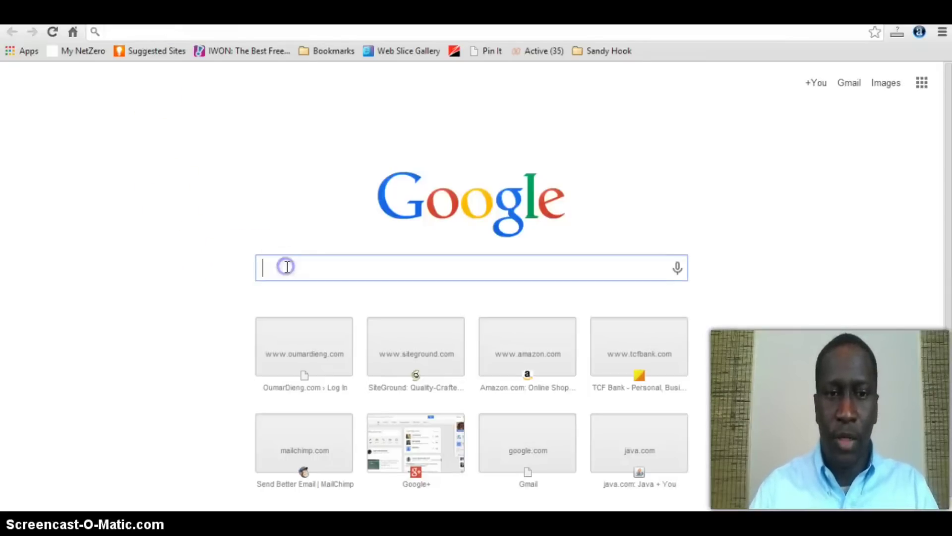
pyautogui.write('camstudio')
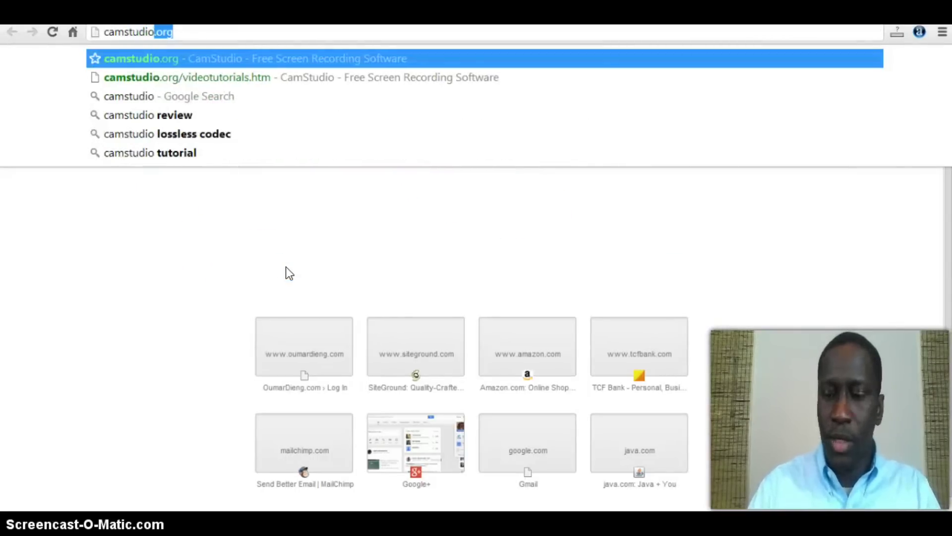
pyautogui.press('End')
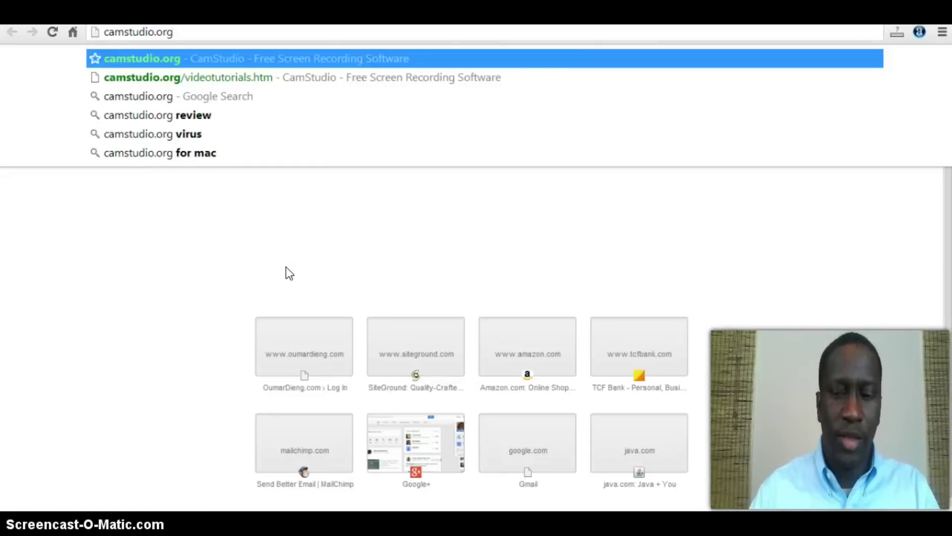
pyautogui.press('Return')
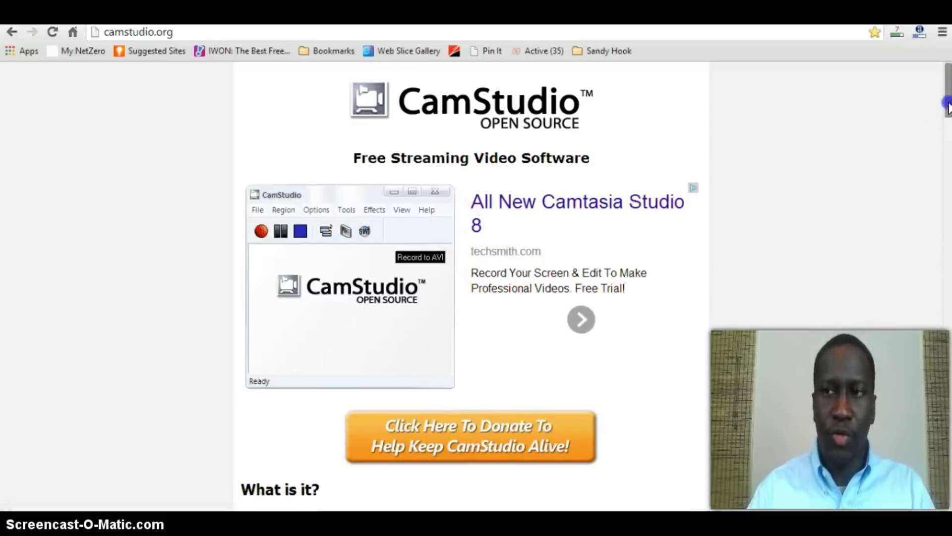
# Download and keep the CamStudio 2.7.2 installer, then switch to the CamStudio window
pyautogui.moveTo(945, 107); pyautogui.dragTo(920, 266)
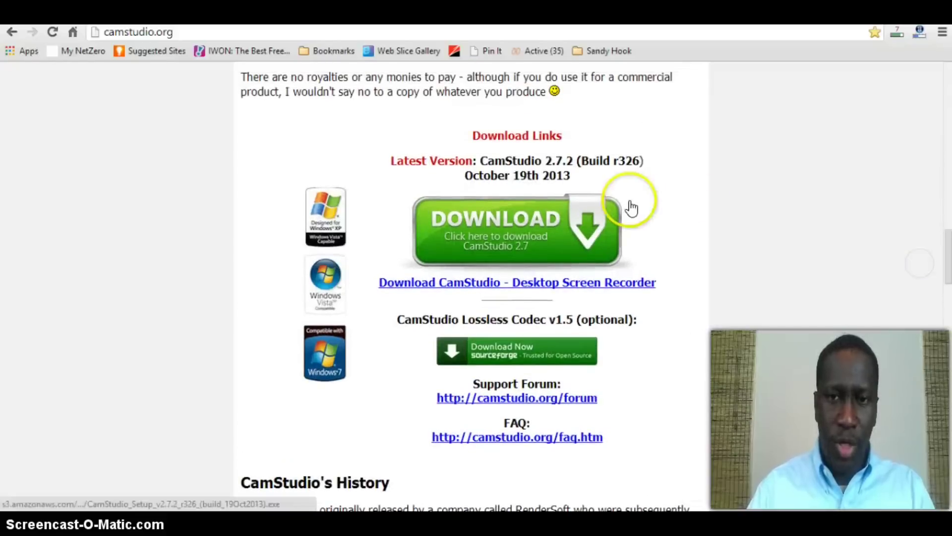
pyautogui.click(519, 233)
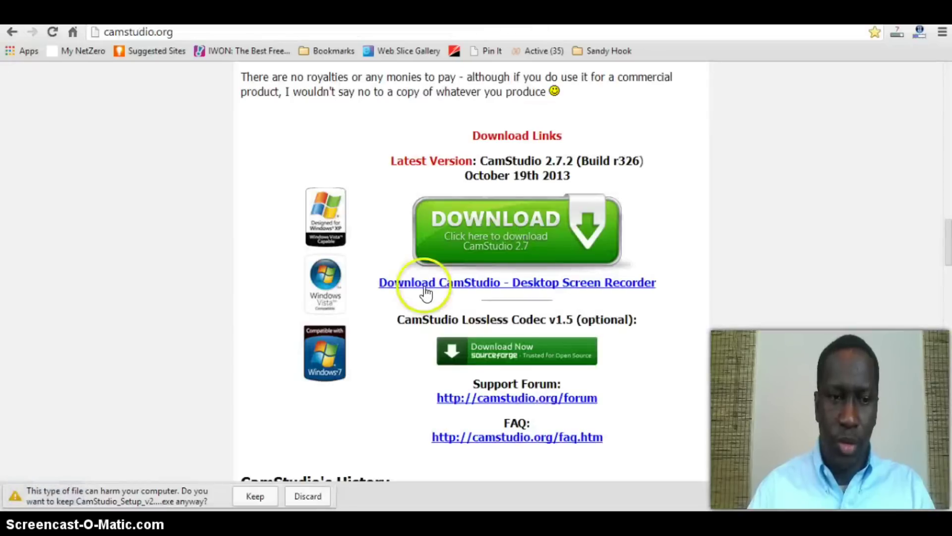
pyautogui.click(251, 497)
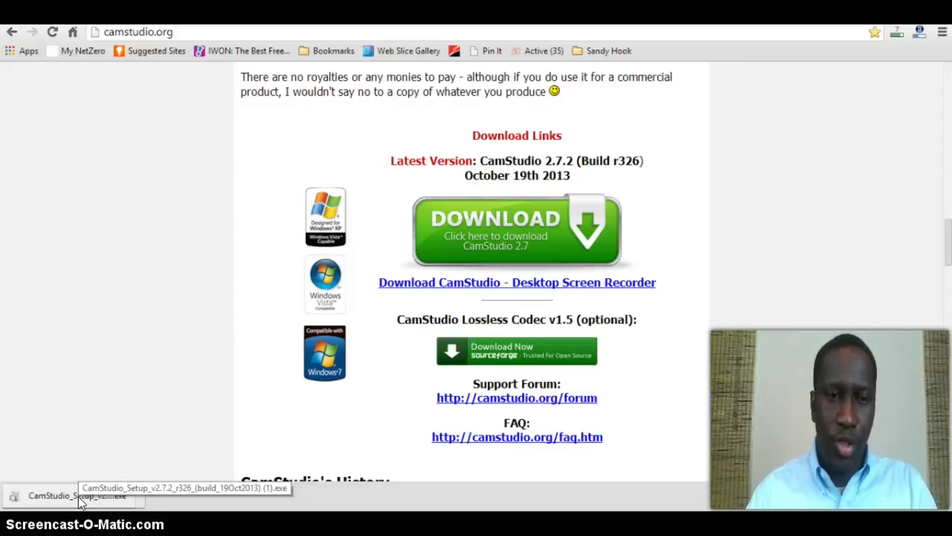
pyautogui.click(106, 285)
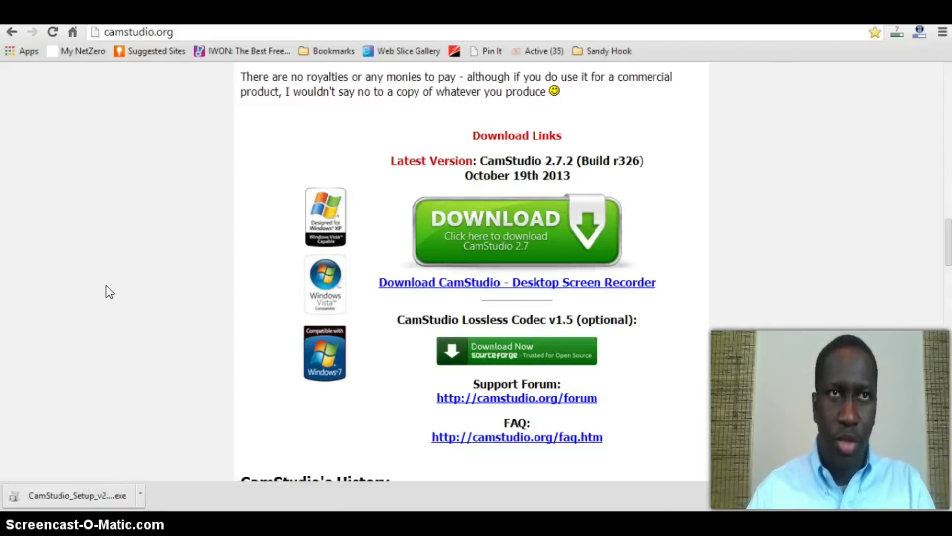
pyautogui.hotkey('alt', 'Tab')
pyautogui.hotkey('alt', 'Tab')
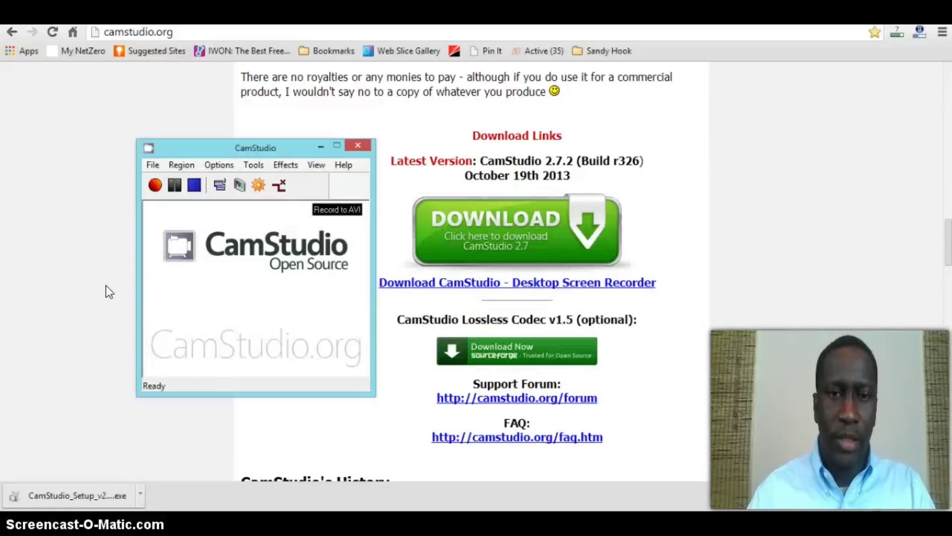
# Centre the CamStudio window over the page and start recording with a 320 × 240 region
pyautogui.moveTo(275, 147); pyautogui.dragTo(527, 119)
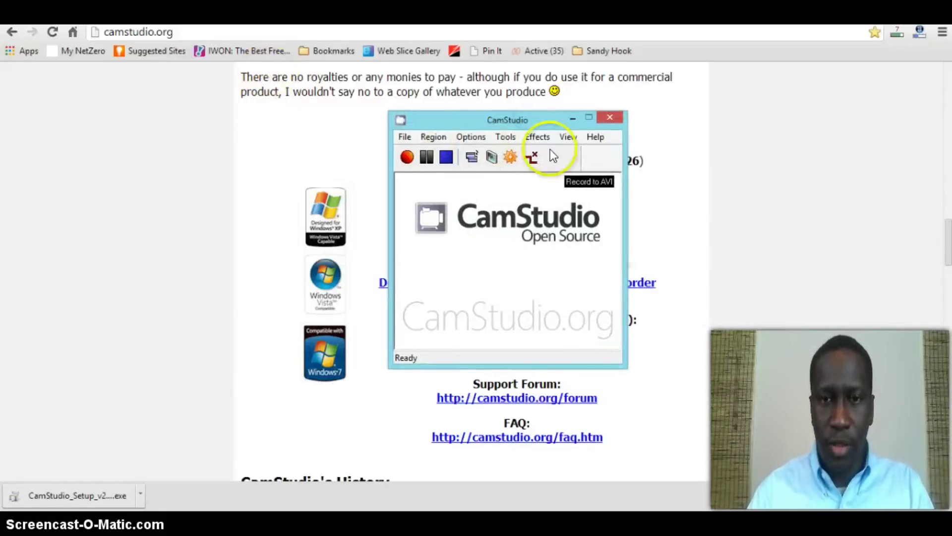
pyautogui.moveTo(505, 120)
pyautogui.mouseDown()
pyautogui.moveTo(483, 114)
pyautogui.moveTo(489, 121)
pyautogui.mouseUp()
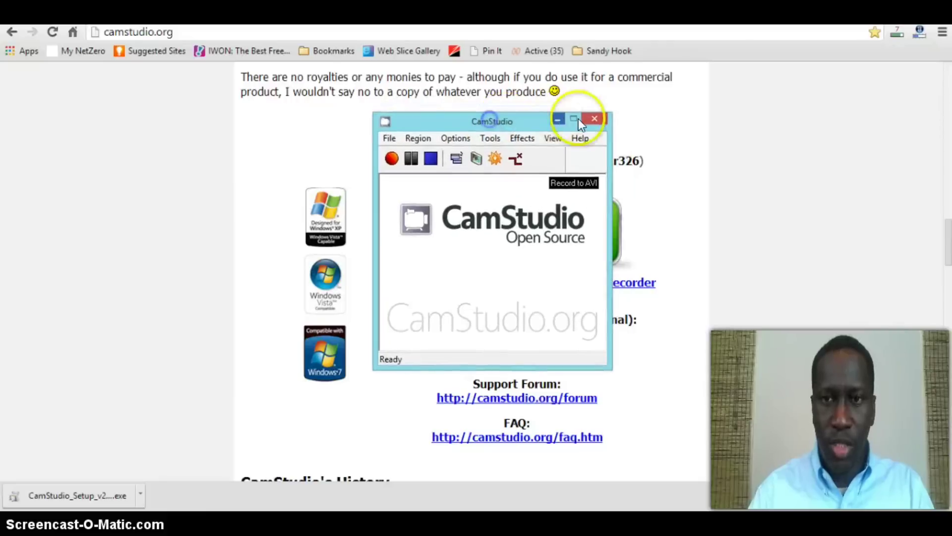
pyautogui.click(392, 157)
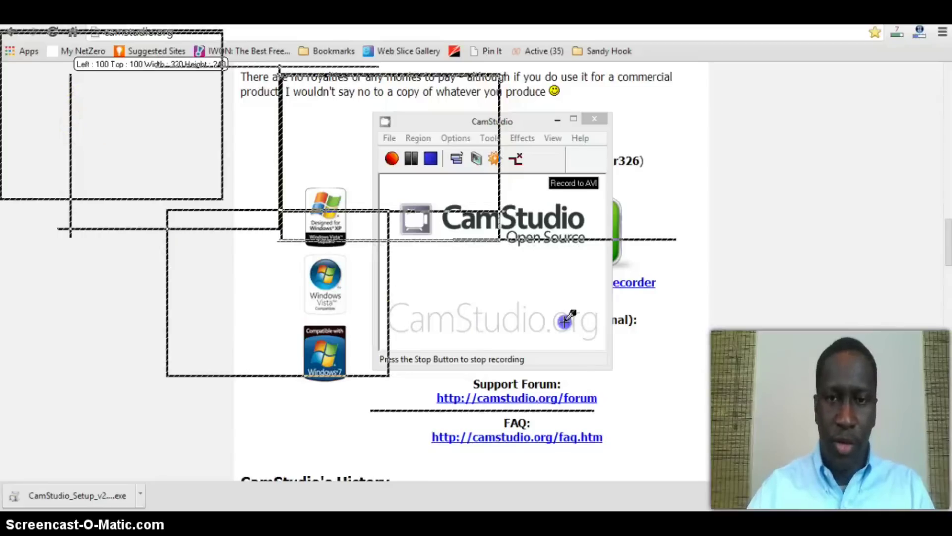
# Stop the CamStudio recording and dismiss the default compressor warning note
pyautogui.click(647, 347)
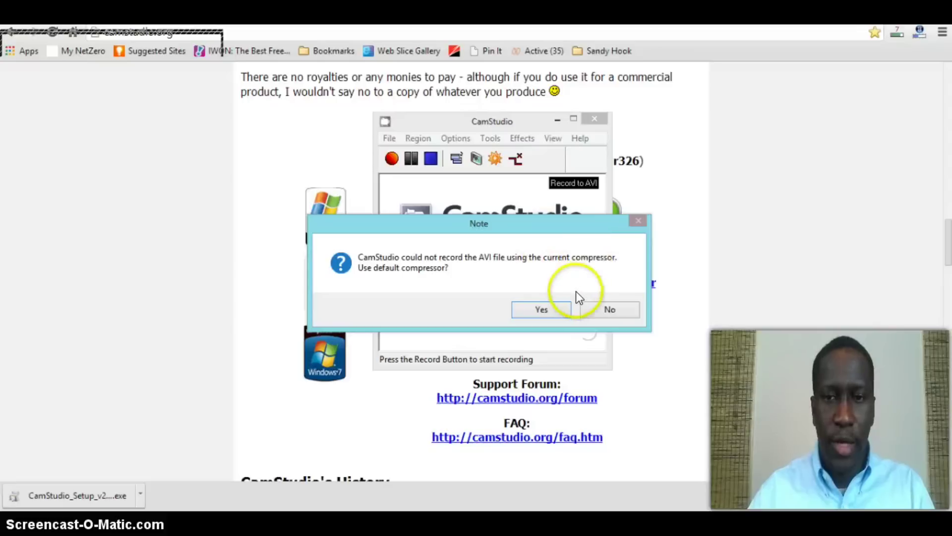
pyautogui.click(613, 308)
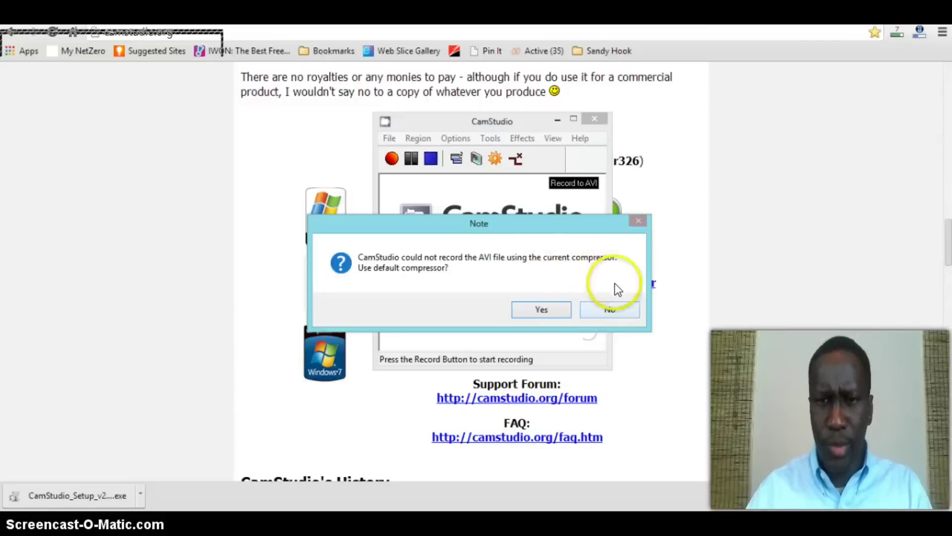
pyautogui.click(601, 308)
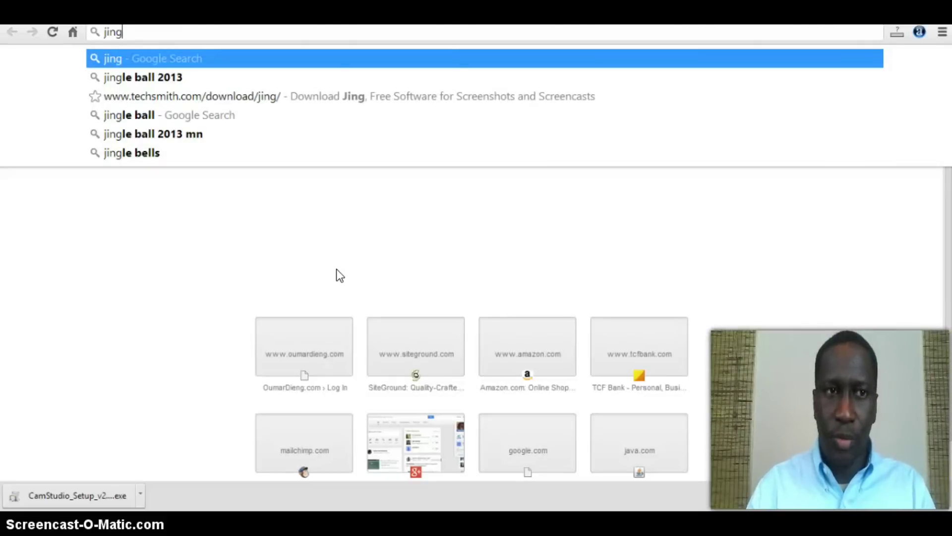
# Load TechSmith's Jing download page from the omnibox suggestion, then the techsmith.com/jing.html product page
pyautogui.press('Down')
pyautogui.press('Down')
pyautogui.press('Return')
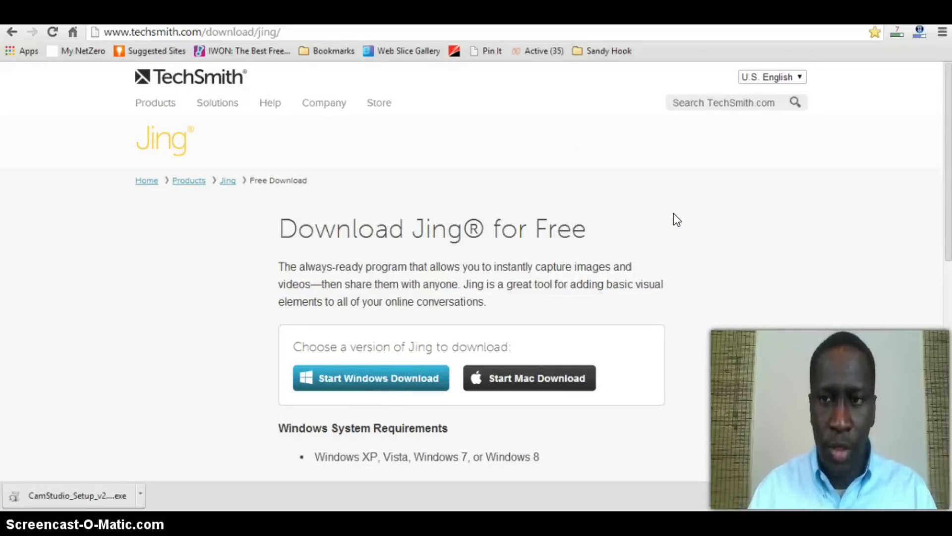
pyautogui.click(229, 182)
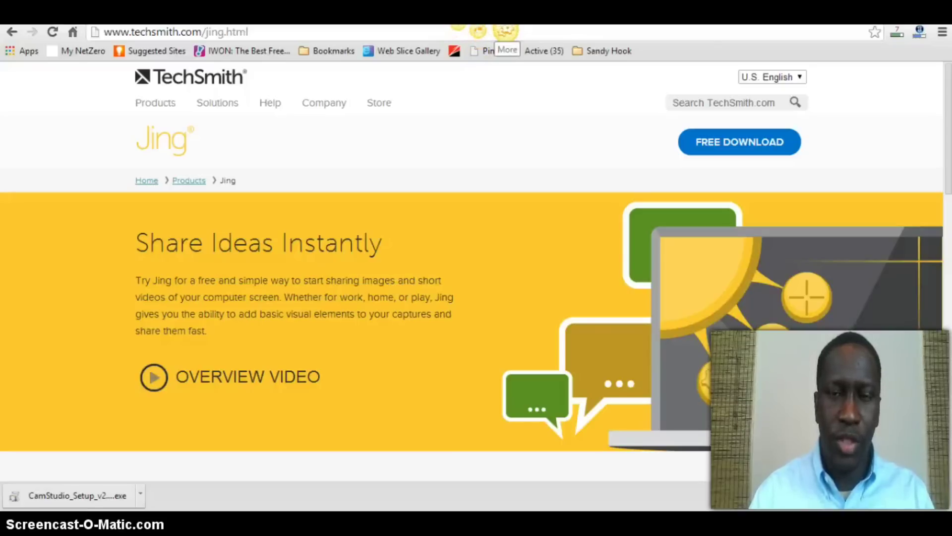
# Start a Jing capture and mark an 806 x 488 area over the browser
pyautogui.click(451, 29)
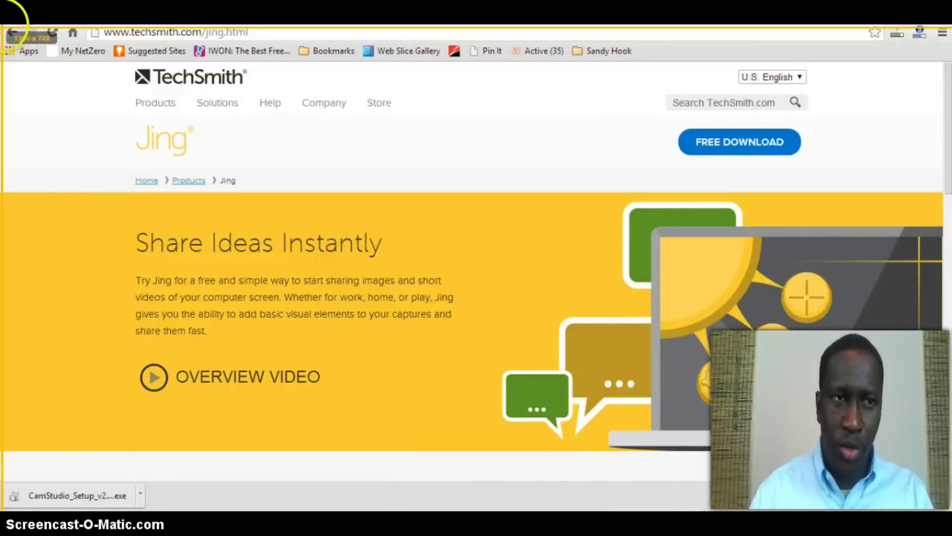
pyautogui.moveTo(1, 24); pyautogui.dragTo(939, 486)
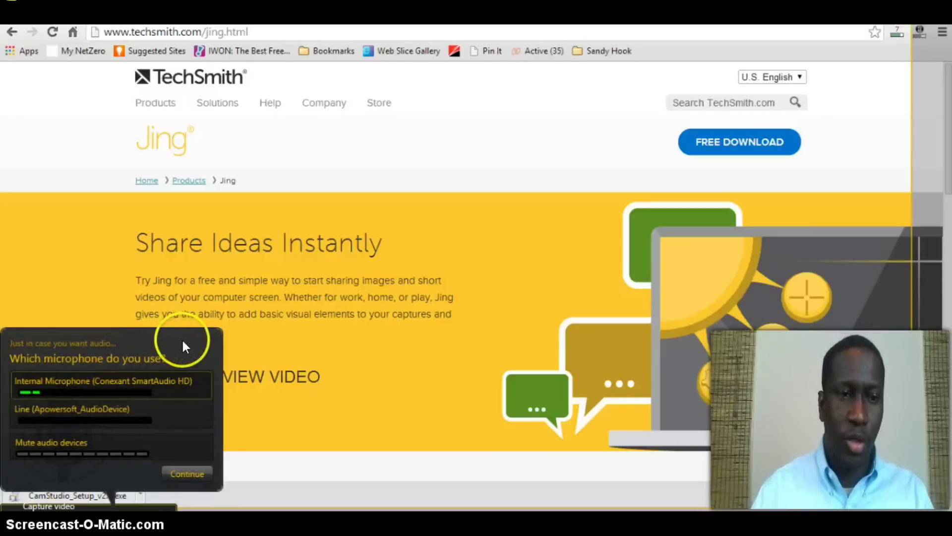
# Begin Jing video recording with Internal Microphone selected, starting the 3-second countdown
pyautogui.click(187, 352)
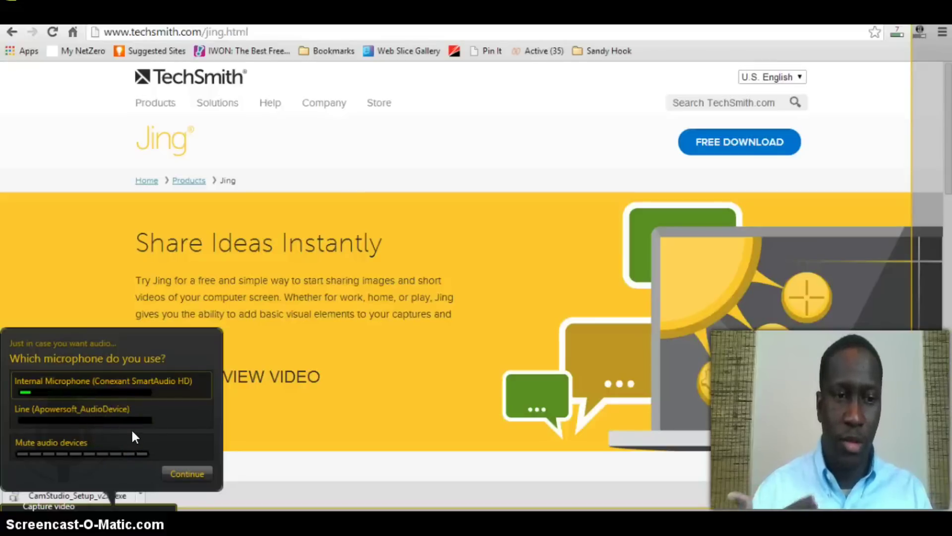
pyautogui.click(125, 362)
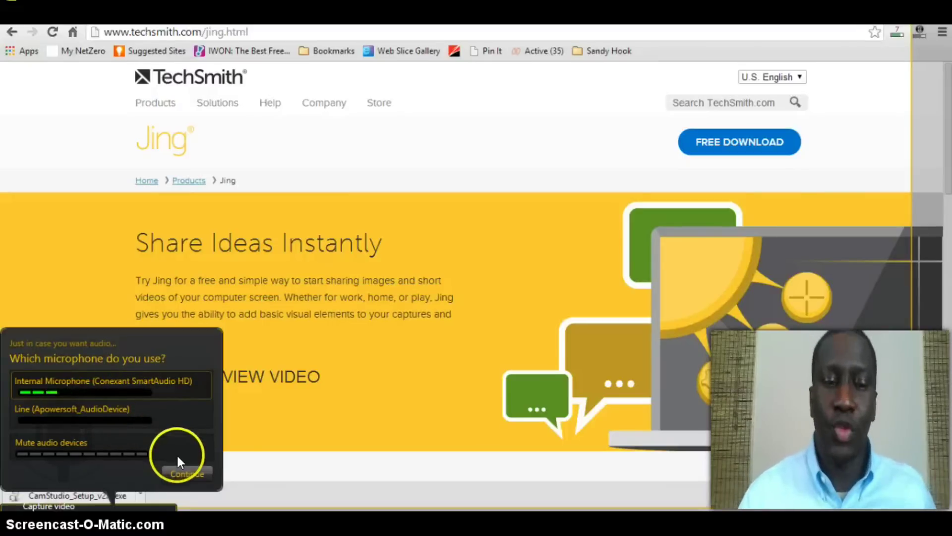
pyautogui.click(187, 471)
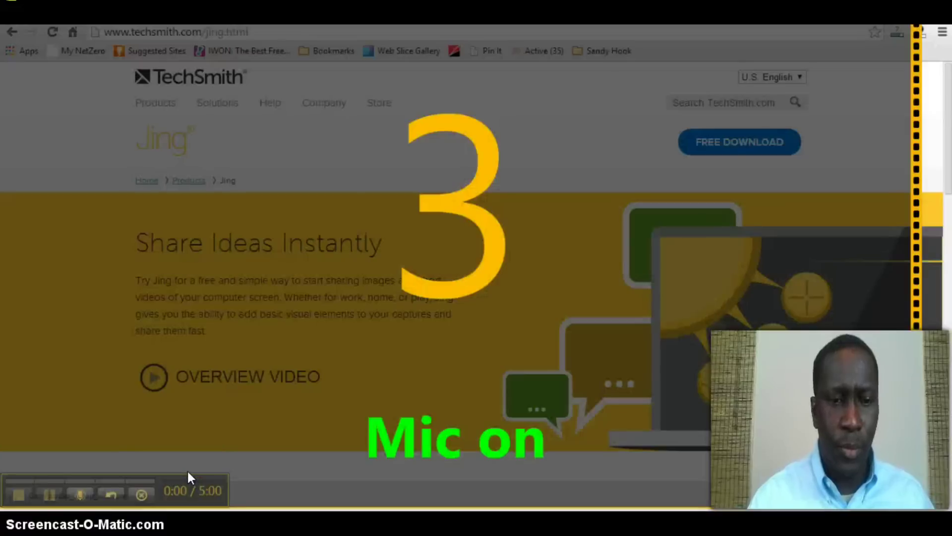